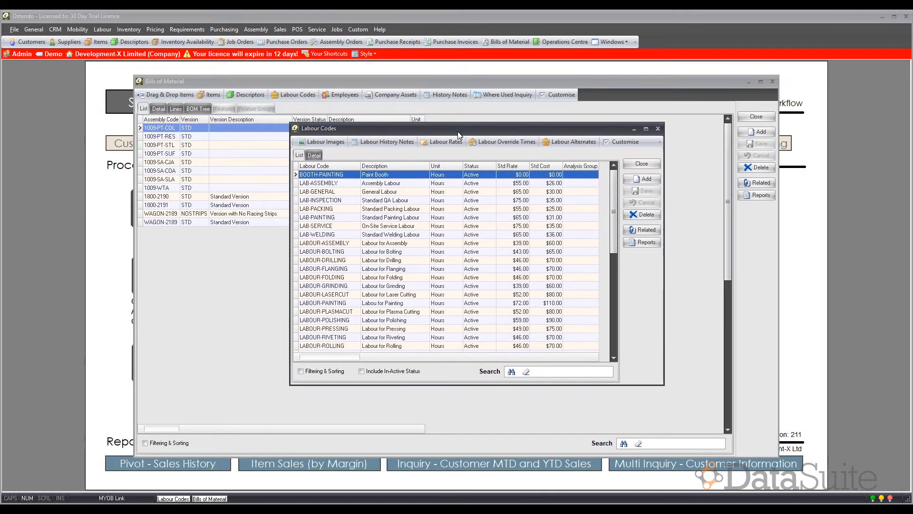
# Search the labour codes for "LABOUR-", and close the Labour Codes and Bills of Material windows
pyautogui.click(570, 372)
pyautogui.write('LAU')
pyautogui.write('BOUR')
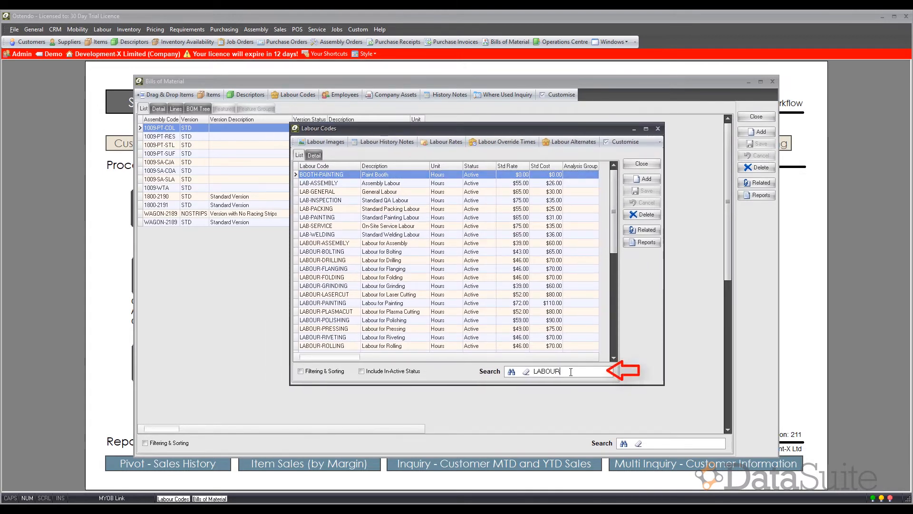
pyautogui.write('-')
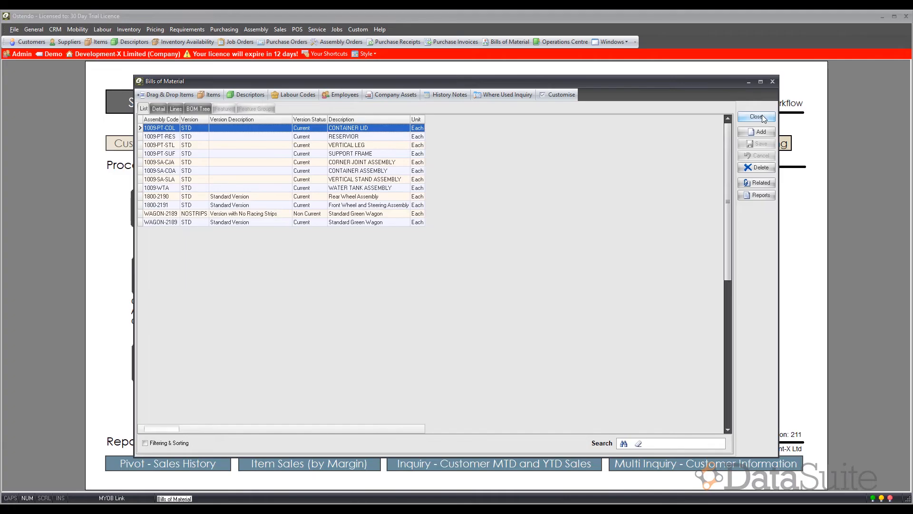
pyautogui.click(756, 117)
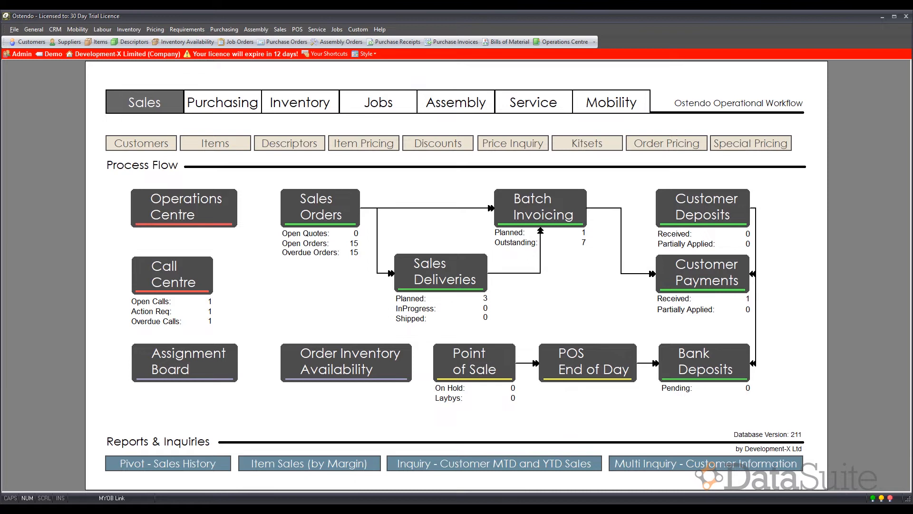
# Switch to the SOLIDWORKS PDM vault and view the Operations values on the data card of WATER TANK ASSEMBLY.sldasm
pyautogui.click(108, 509)
pyautogui.click(106, 481)
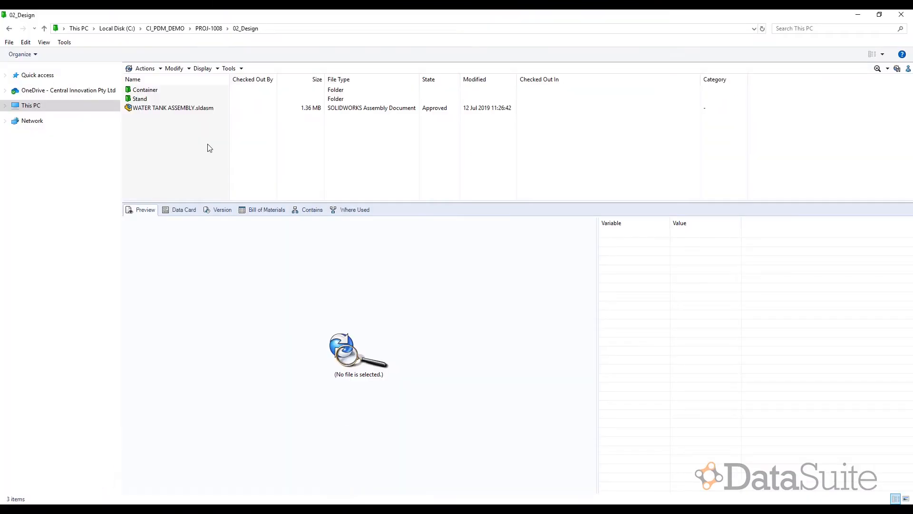
pyautogui.click(162, 109)
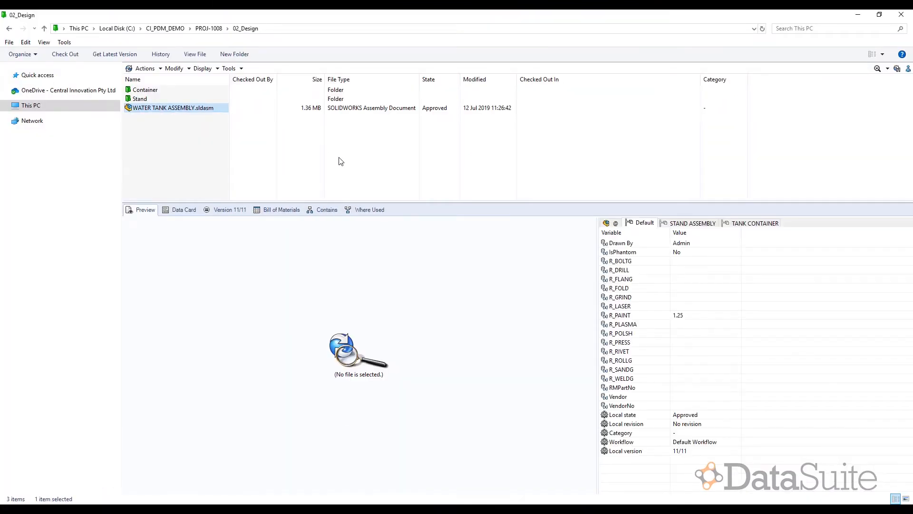
pyautogui.click(191, 209)
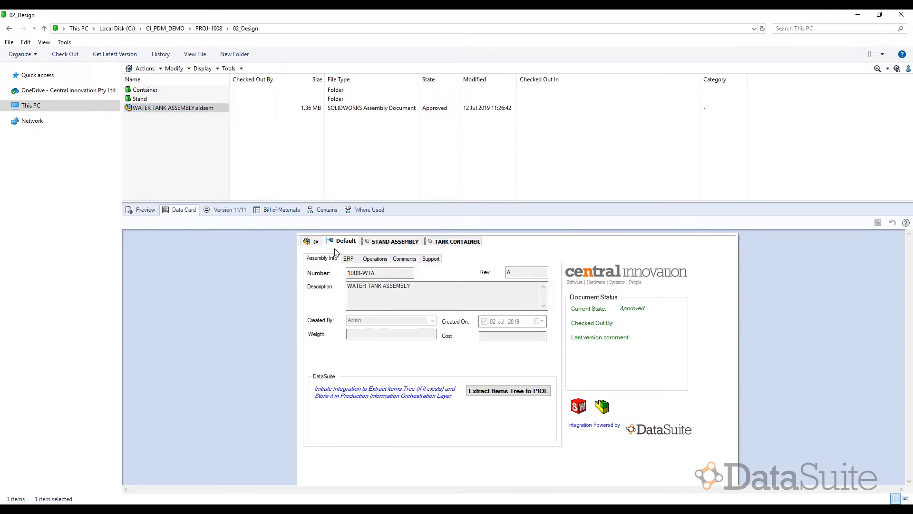
pyautogui.click(376, 259)
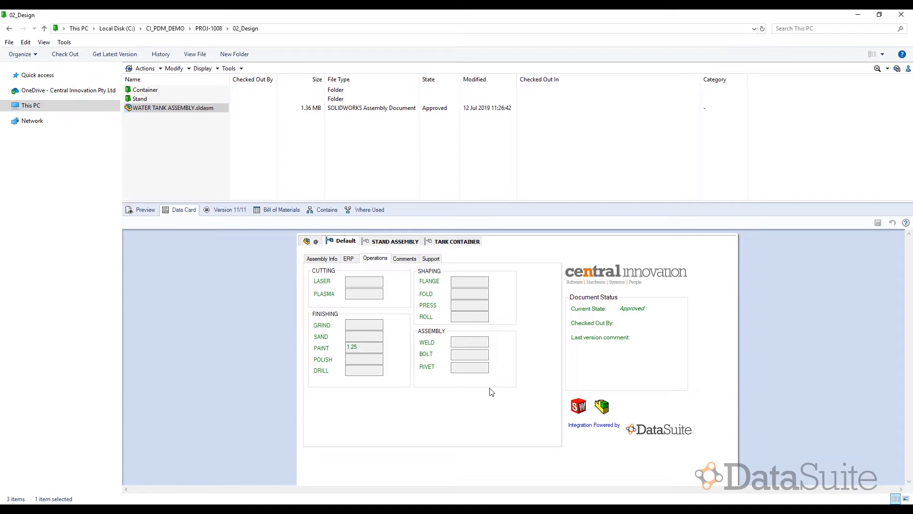
# Check out WATER TANK ASSEMBLY.sldasm from the vault
pyautogui.rightClick(168, 107)
pyautogui.click(214, 255)
pyautogui.click(707, 348)
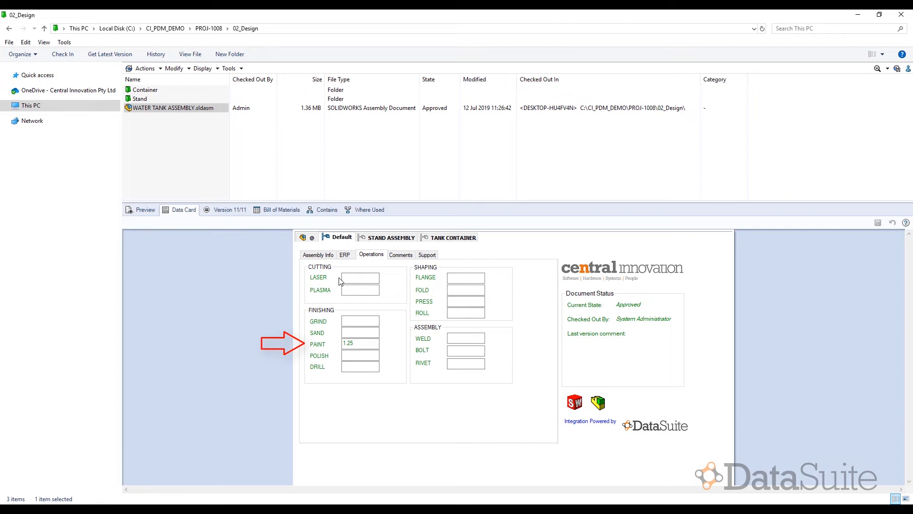
# Open the Container folder and preview the model of CONTAINER ASSEMBLY.sldasm
pyautogui.click(162, 91)
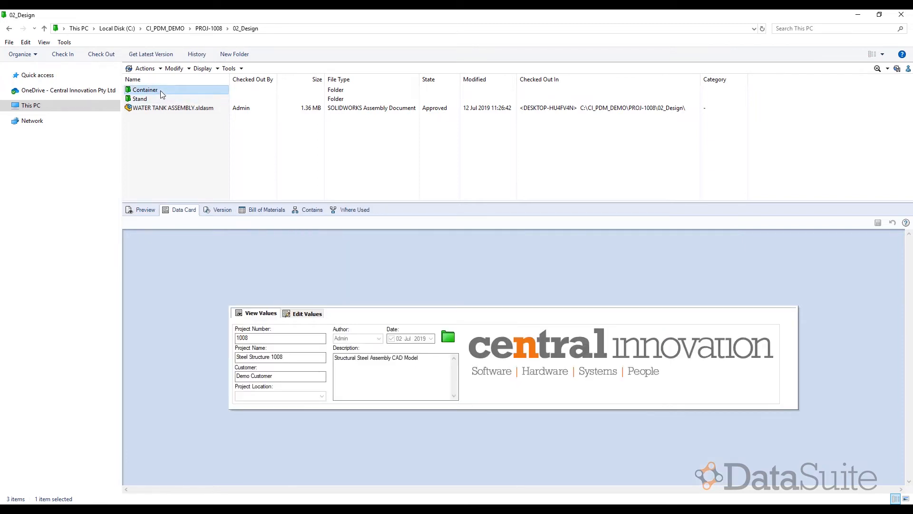
pyautogui.doubleClick(161, 91)
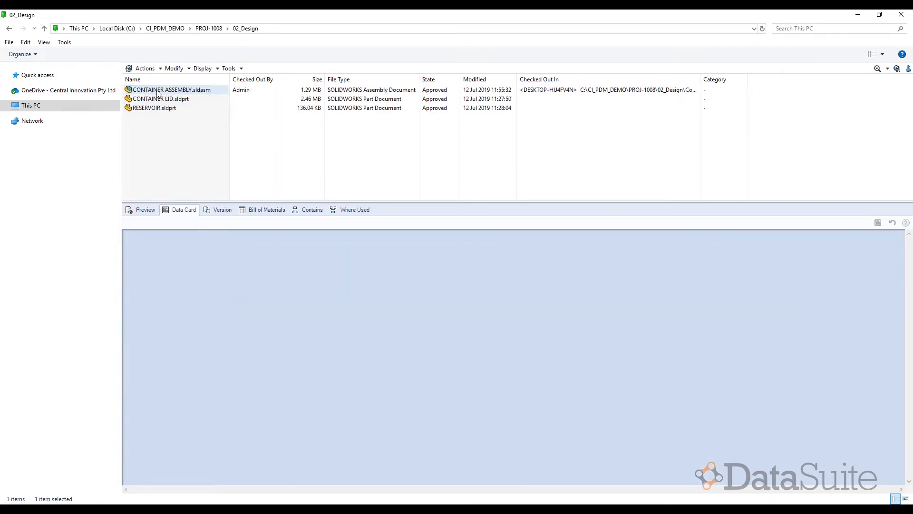
pyautogui.click(159, 90)
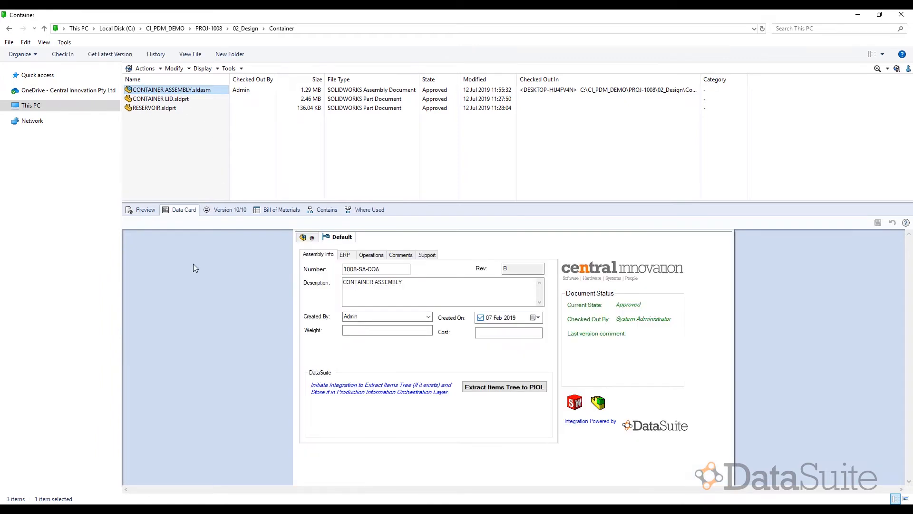
pyautogui.click(145, 209)
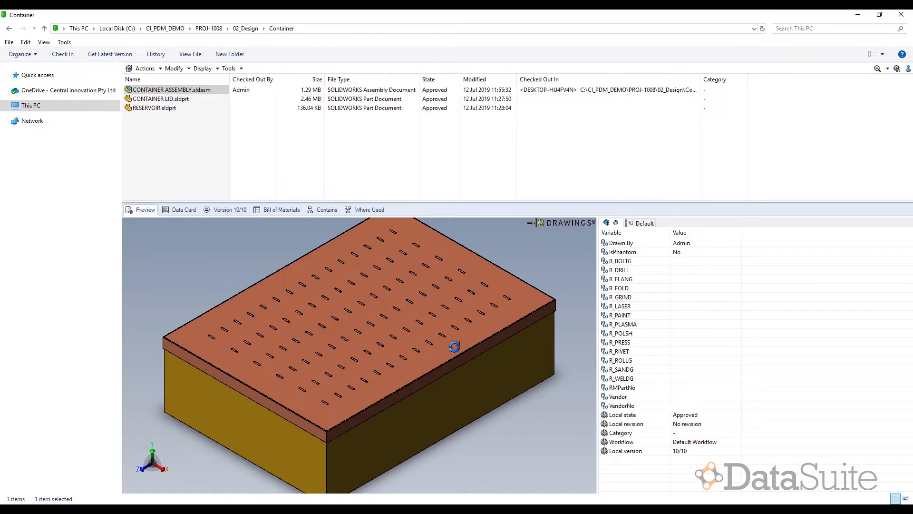
# Set the container assembly's operations to Laser 0.5, Fold 0.5 and Rivet 0.75 on its data card, and save the card
pyautogui.write('0.5')
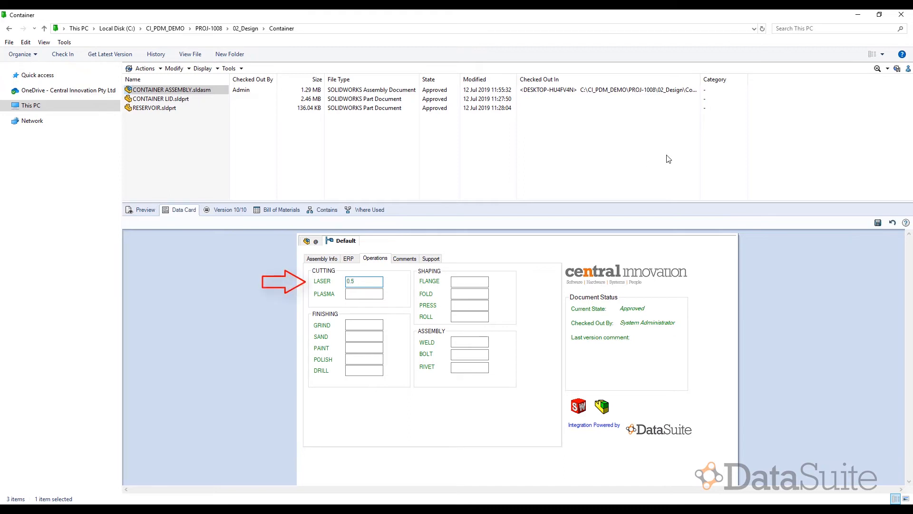
pyautogui.click(470, 293)
pyautogui.write('0.5')
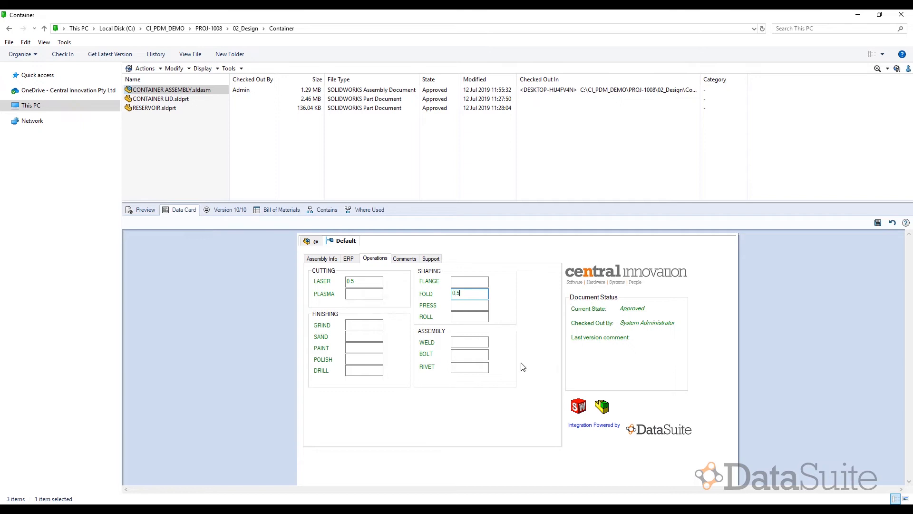
pyautogui.click(487, 365)
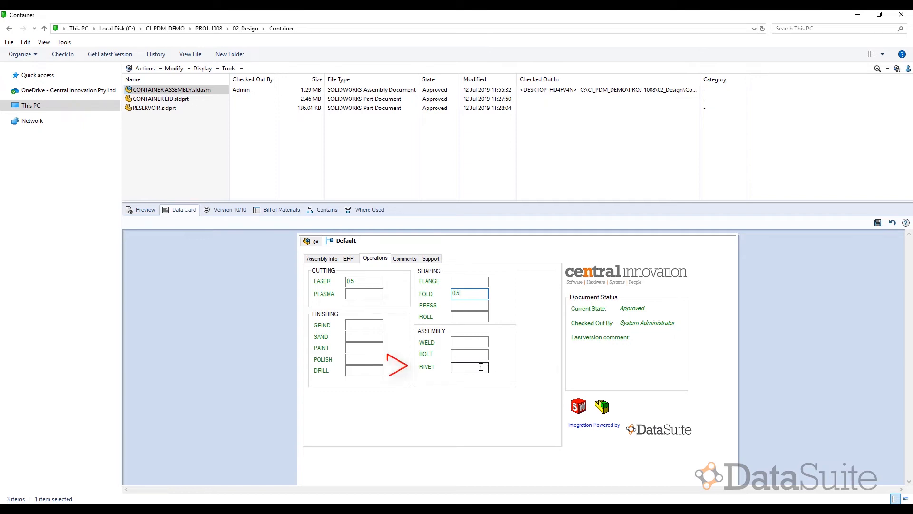
pyautogui.write('0')
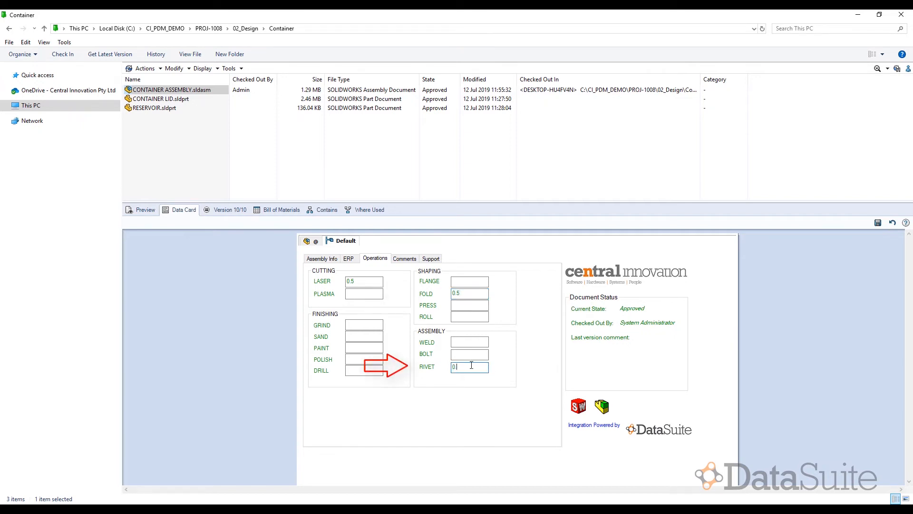
pyautogui.write('.75')
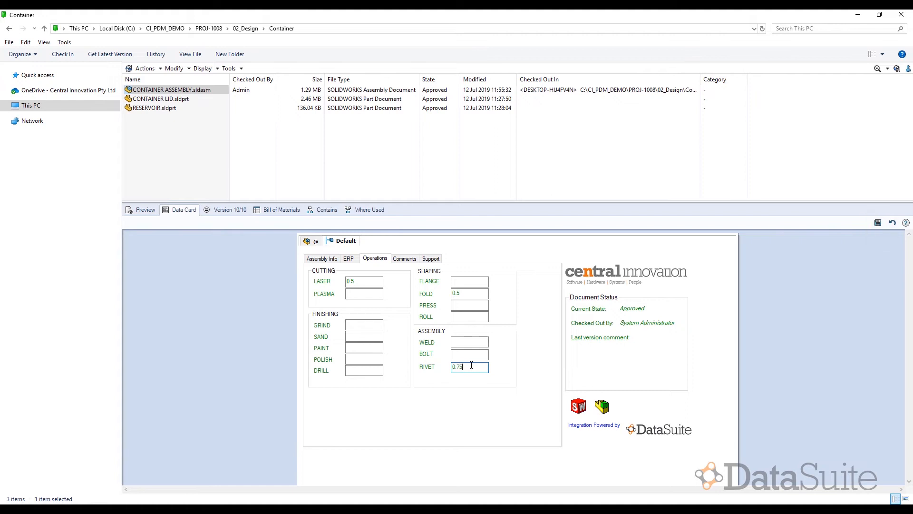
pyautogui.click(878, 223)
# Check WATER TANK ASSEMBLY.sldasm back into the vault without a comment
pyautogui.rightClick(171, 105)
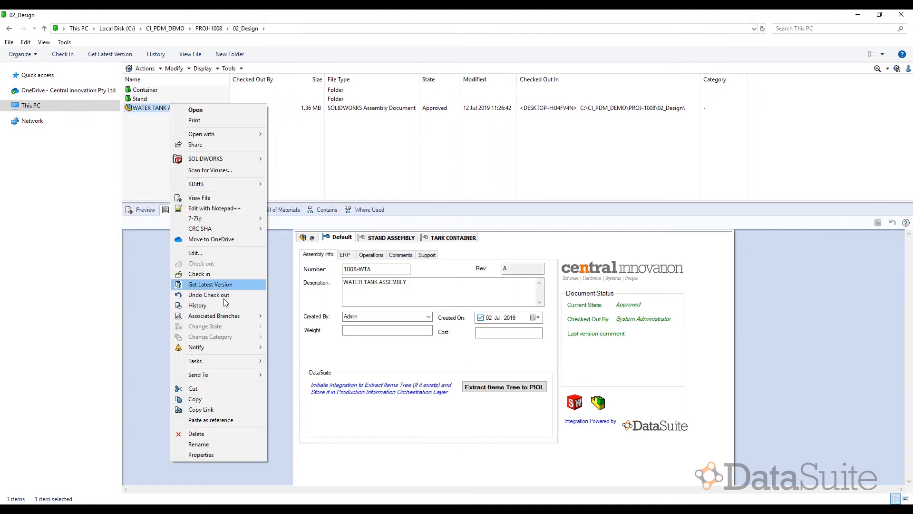
pyautogui.click(230, 273)
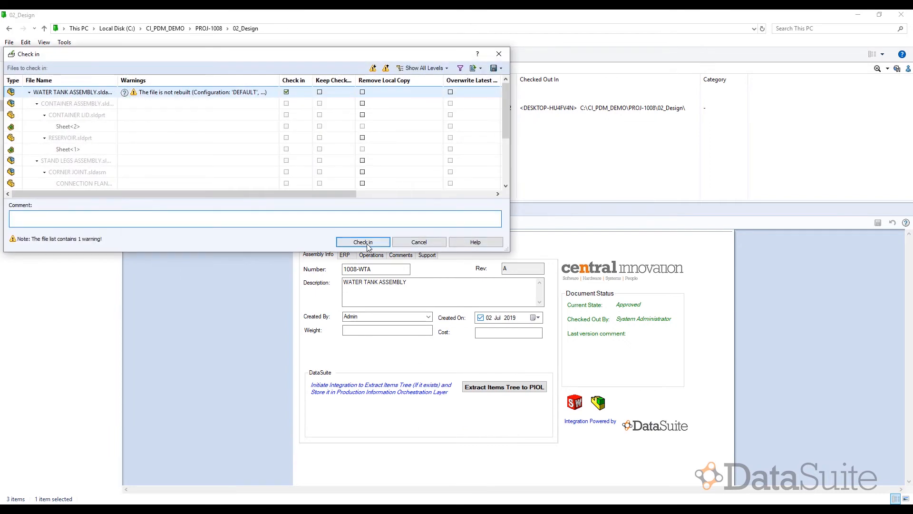
pyautogui.click(364, 242)
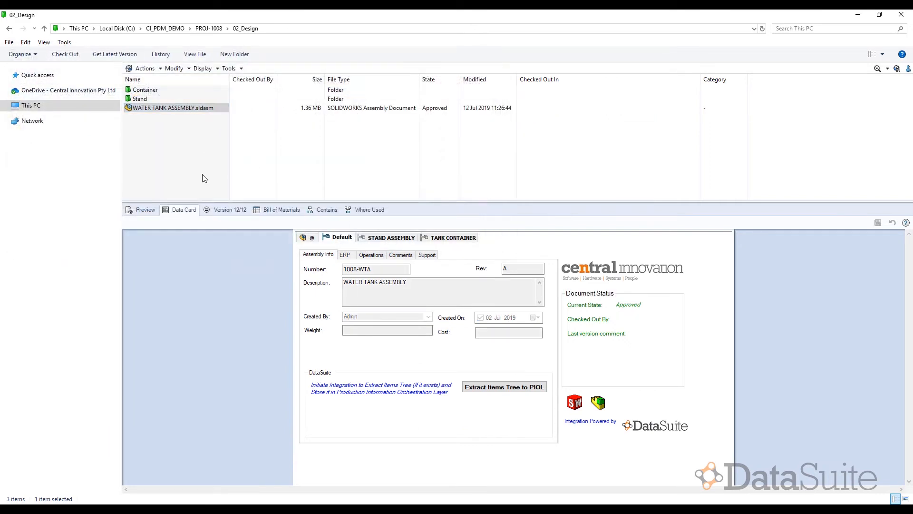
# Display the water tank assembly's bill of materials in the DataSuite layout
pyautogui.click(271, 211)
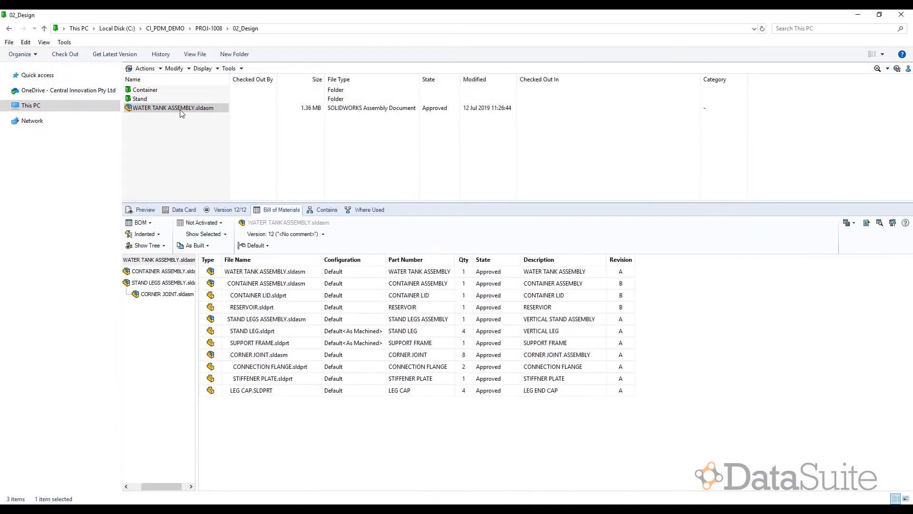
pyautogui.click(151, 224)
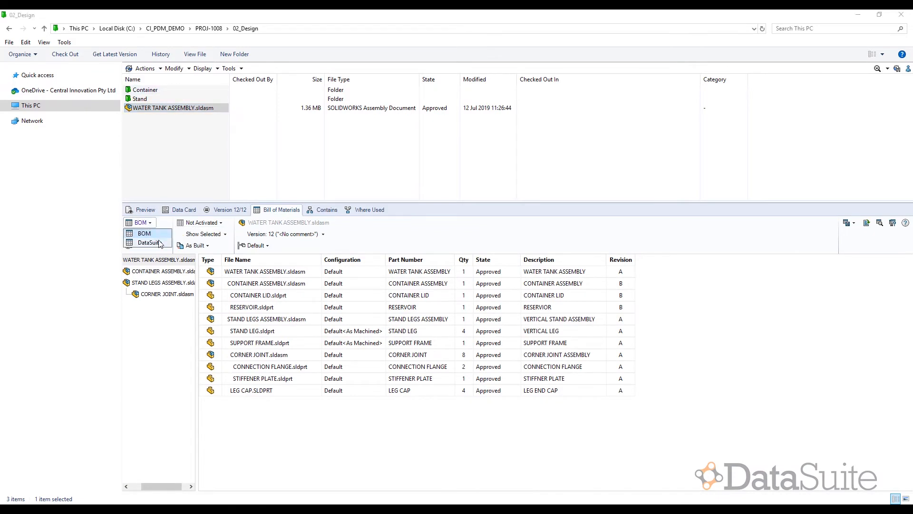
pyautogui.click(145, 242)
# Examine the operation columns from Laser Cut to Painting for the container, corner joint and water tank assemblies
pyautogui.moveTo(485, 486); pyautogui.dragTo(543, 487)
pyautogui.click(403, 284)
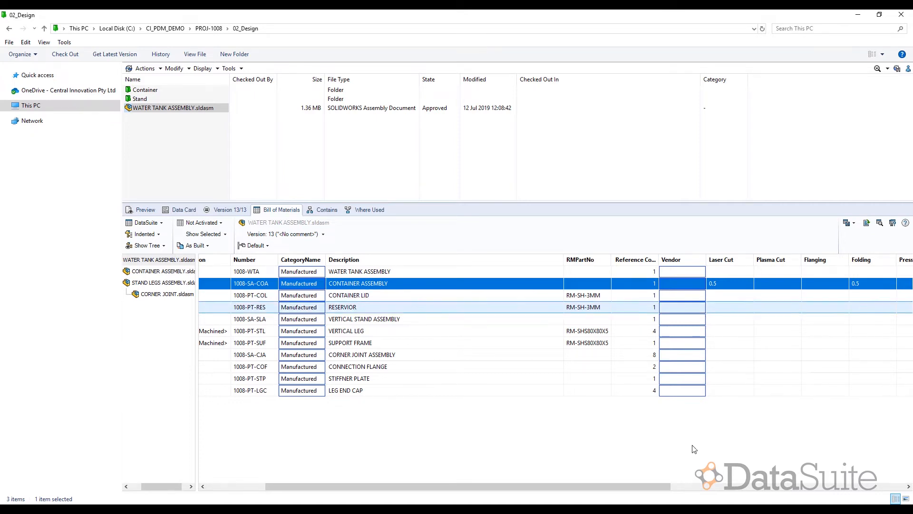
pyautogui.moveTo(640, 485); pyautogui.dragTo(673, 387)
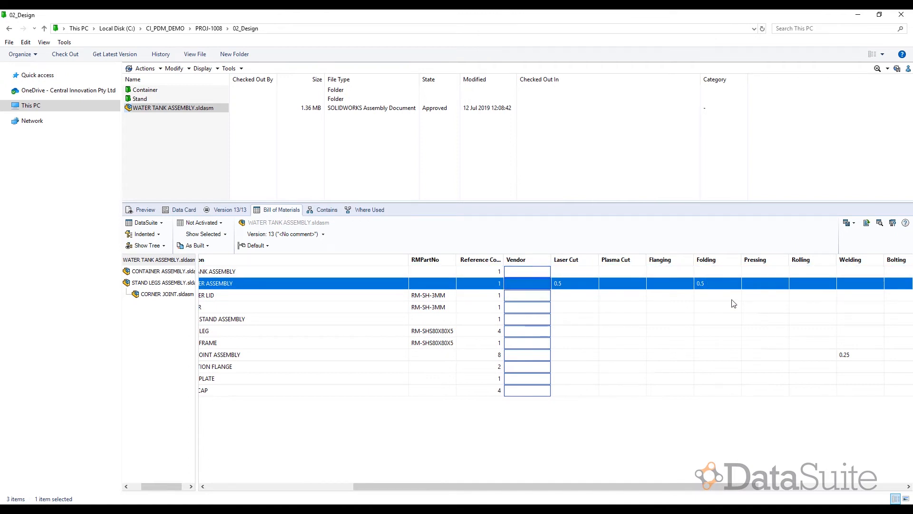
pyautogui.click(823, 354)
pyautogui.moveTo(568, 487); pyautogui.dragTo(660, 488)
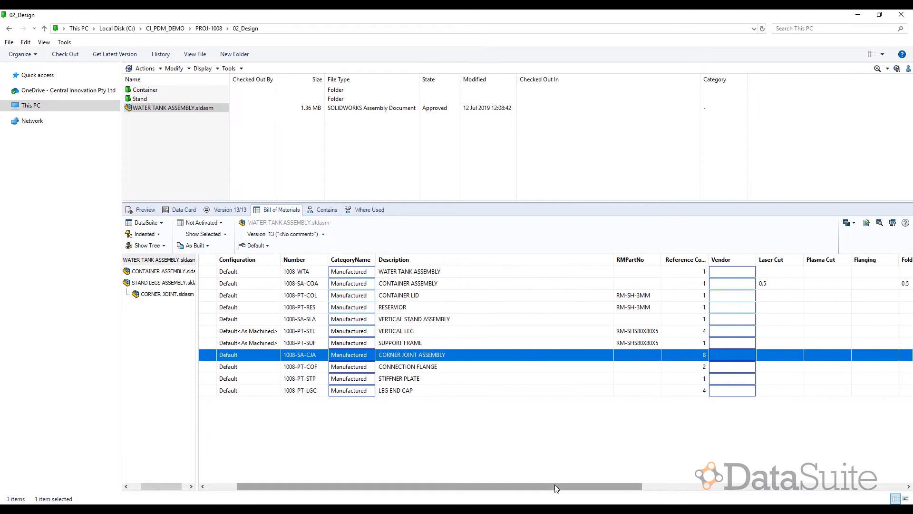
pyautogui.moveTo(556, 487); pyautogui.dragTo(762, 471)
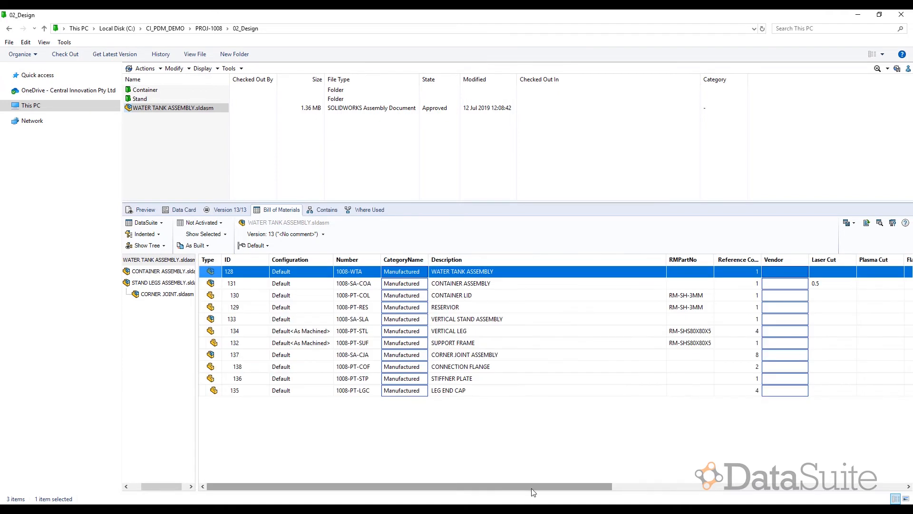
pyautogui.hscroll(10, 871, 303)
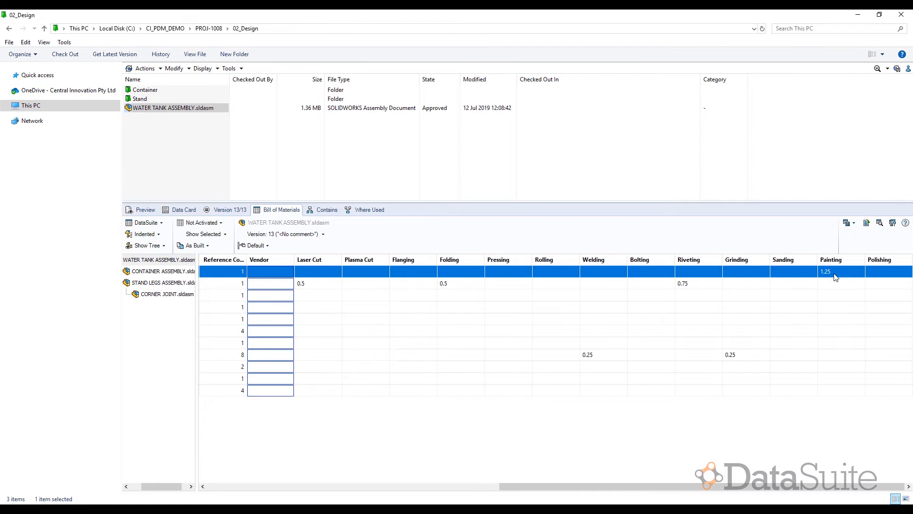
# Change the state of WATER TANK ASSEMBLY.sldasm through Change Approved, and open the in-progress PDM_ROUTINGS_PIO integration log in the browser
pyautogui.click(176, 109)
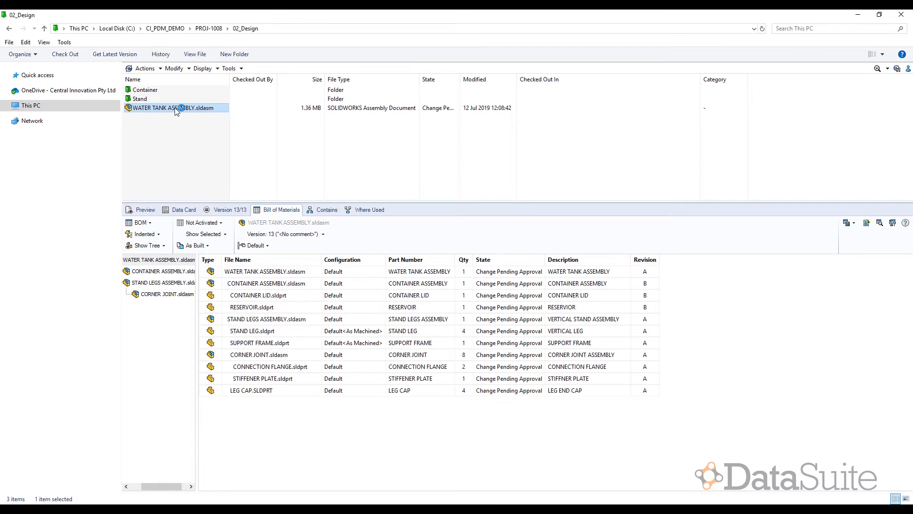
pyautogui.rightClick(176, 111)
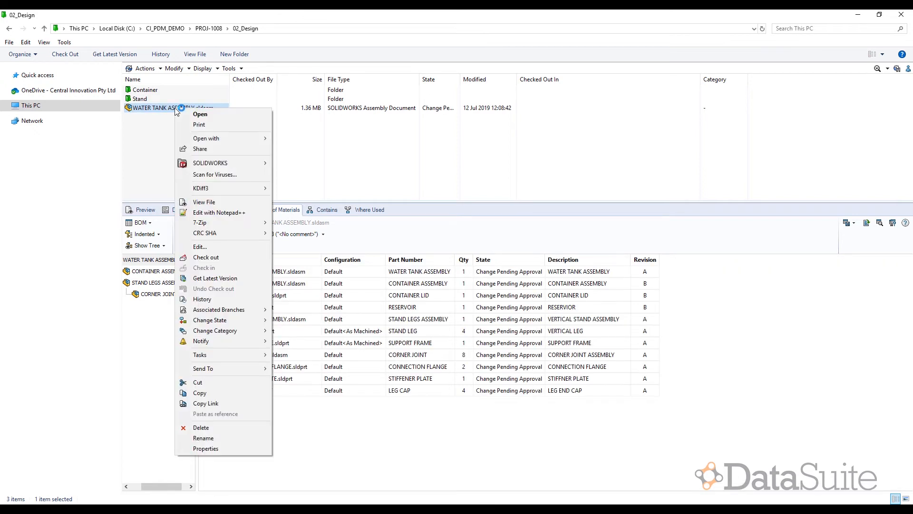
pyautogui.moveTo(242, 322)
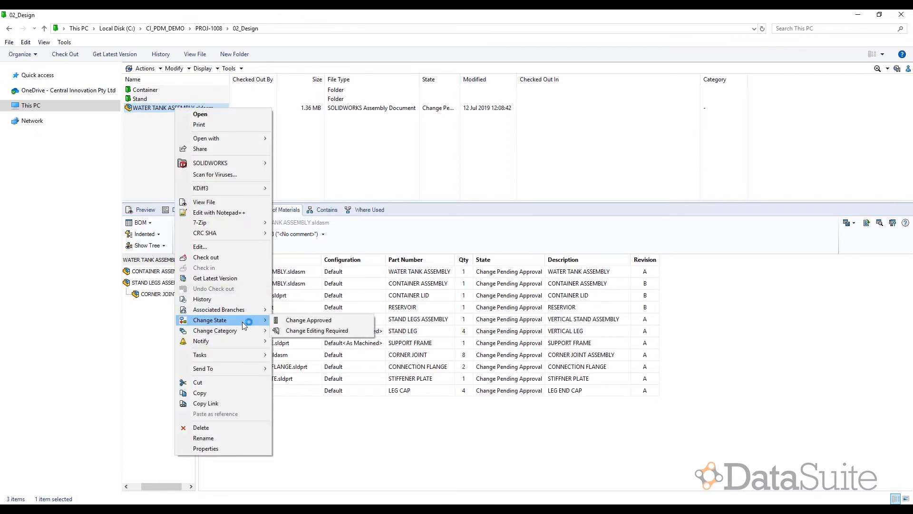
pyautogui.click(309, 320)
pyautogui.click(365, 387)
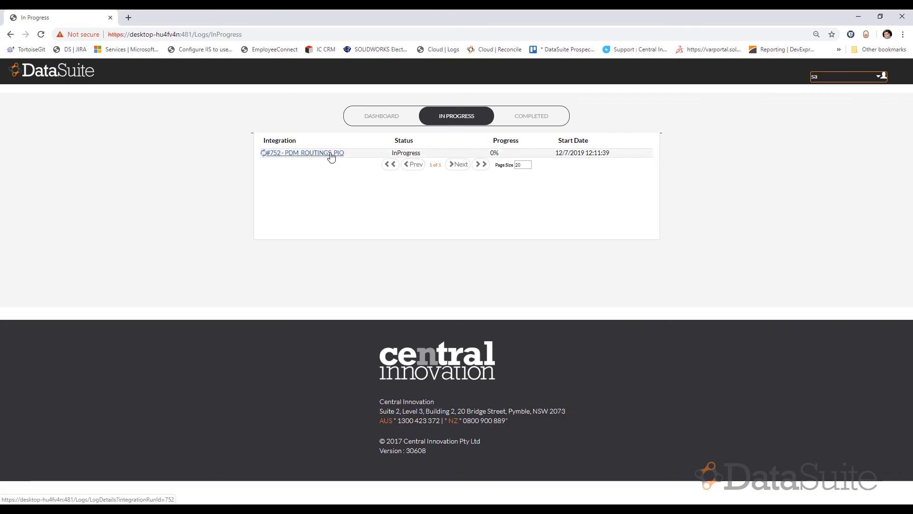
pyautogui.click(330, 153)
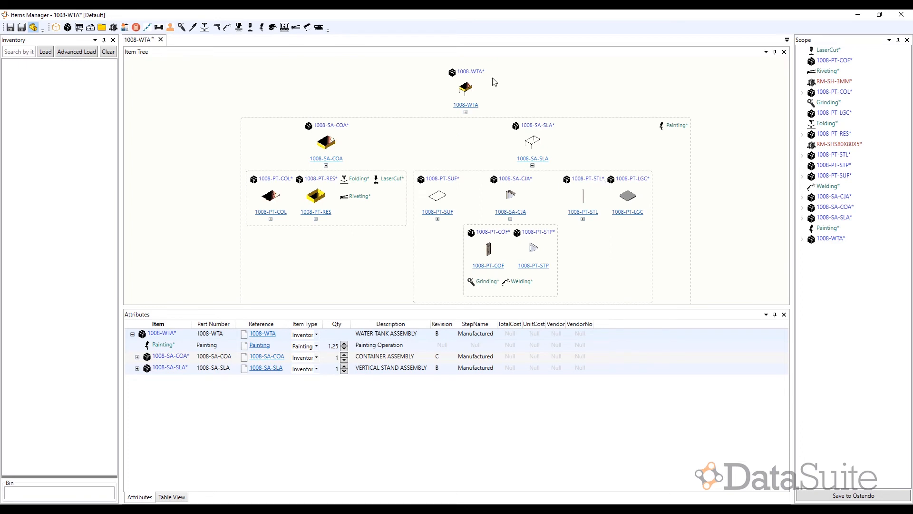
# Review the Painting and Folding operations in the 1008-WTA item tree in Items Manager, and save the items to Ostendo
pyautogui.click(670, 130)
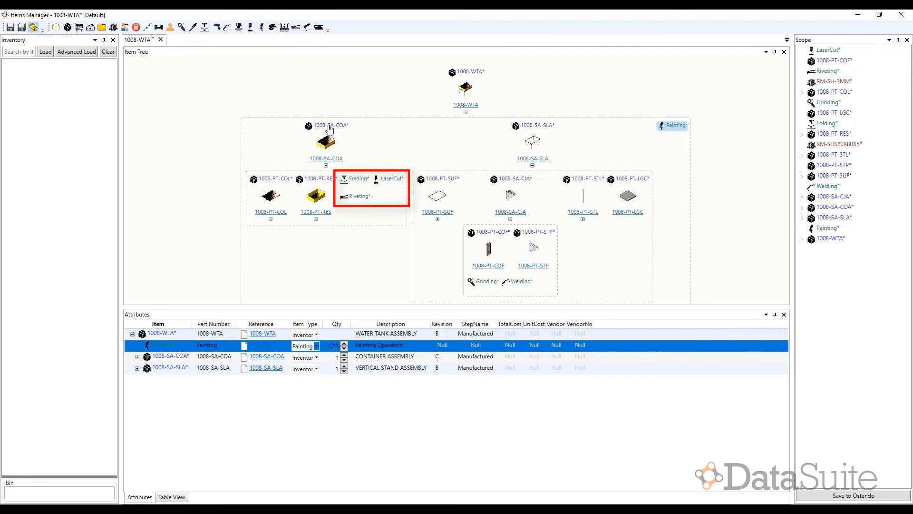
pyautogui.click(353, 181)
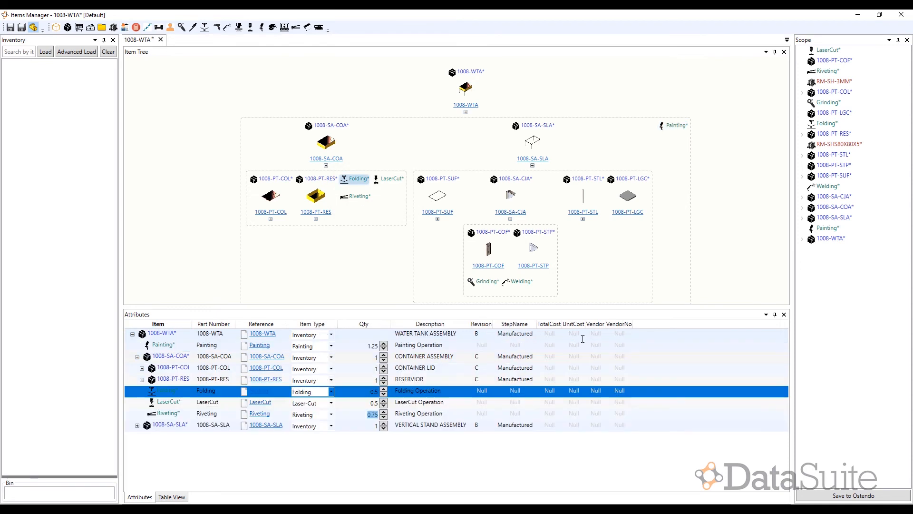
pyautogui.click(854, 496)
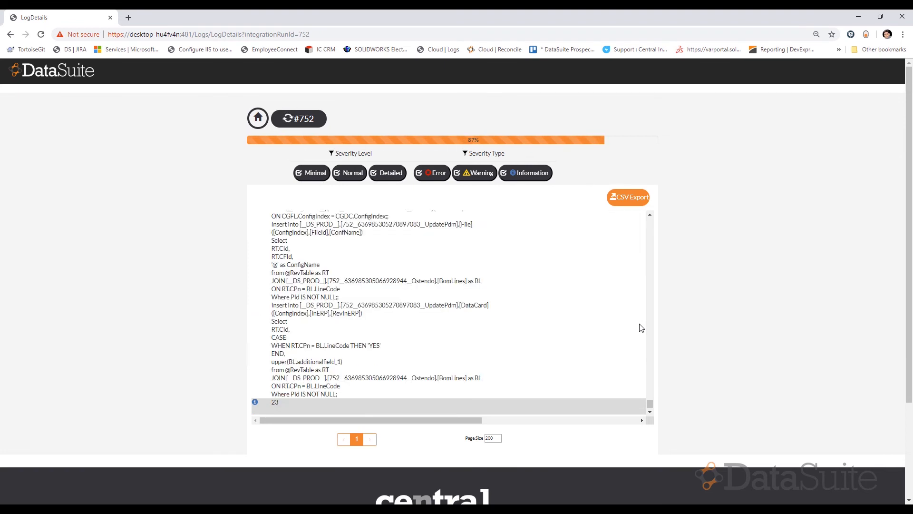
# Switch to Ostendo, bring up the bills of material, and search the assembly list for 1008-
pyautogui.moveTo(262, 495)
pyautogui.click(223, 468)
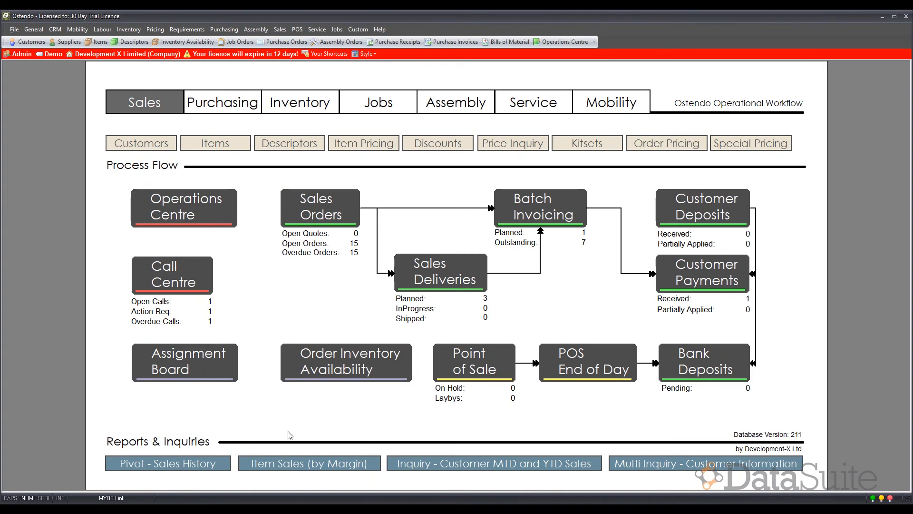
pyautogui.click(255, 30)
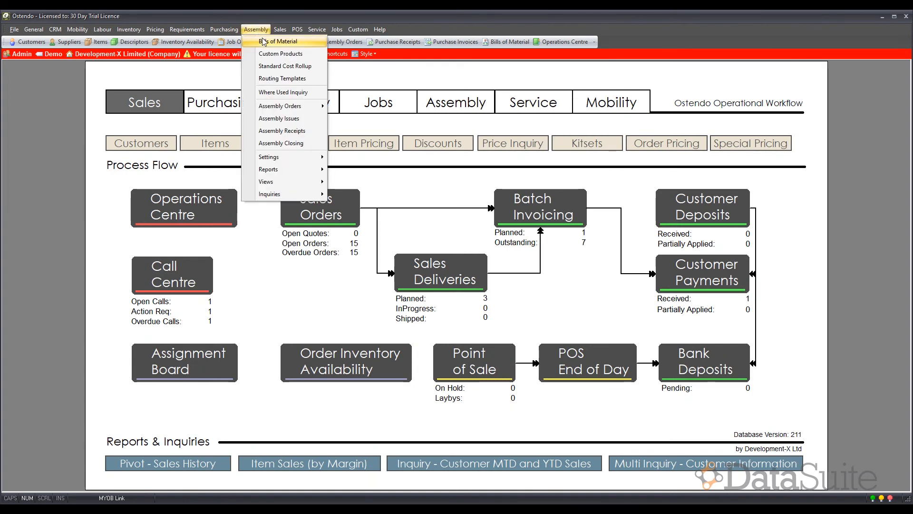
pyautogui.click(278, 42)
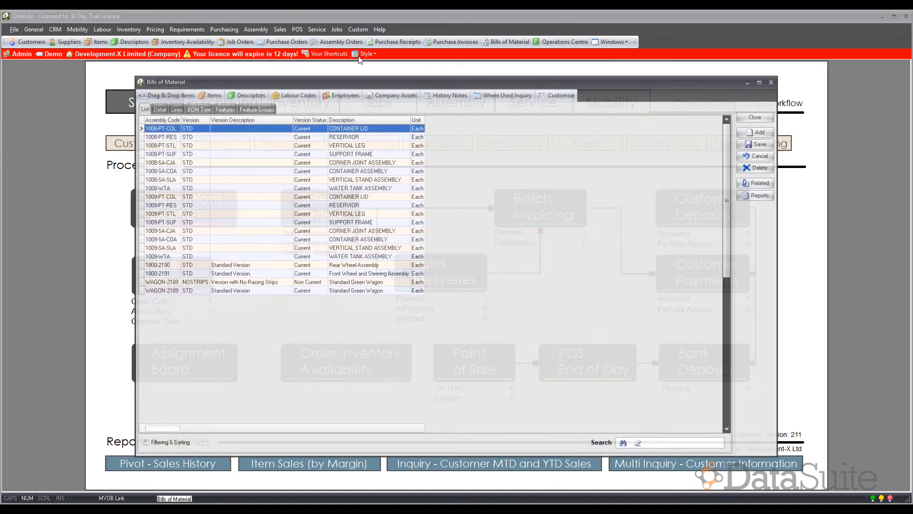
pyautogui.click(658, 442)
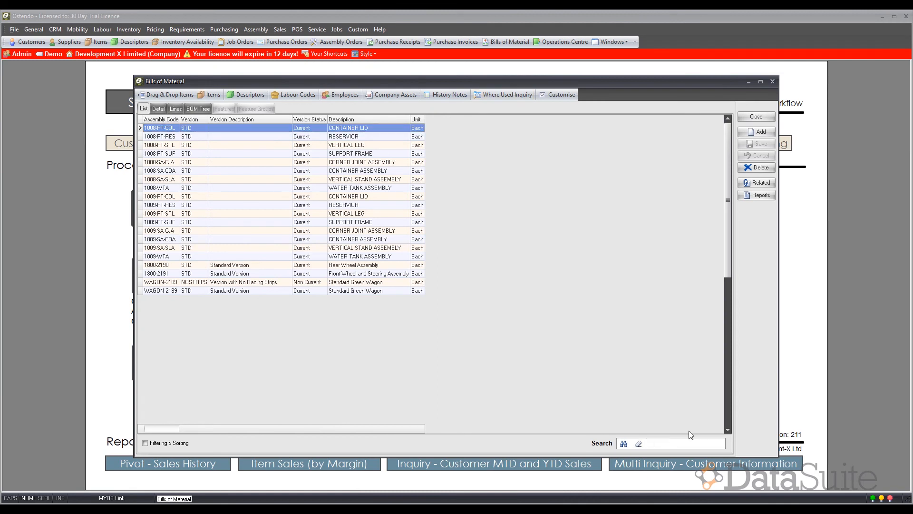
pyautogui.write('1008-')
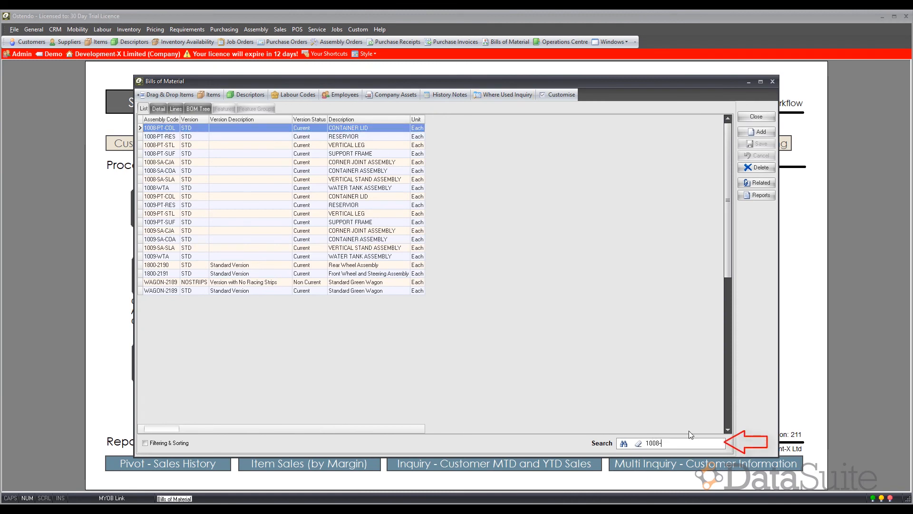
pyautogui.press('Return')
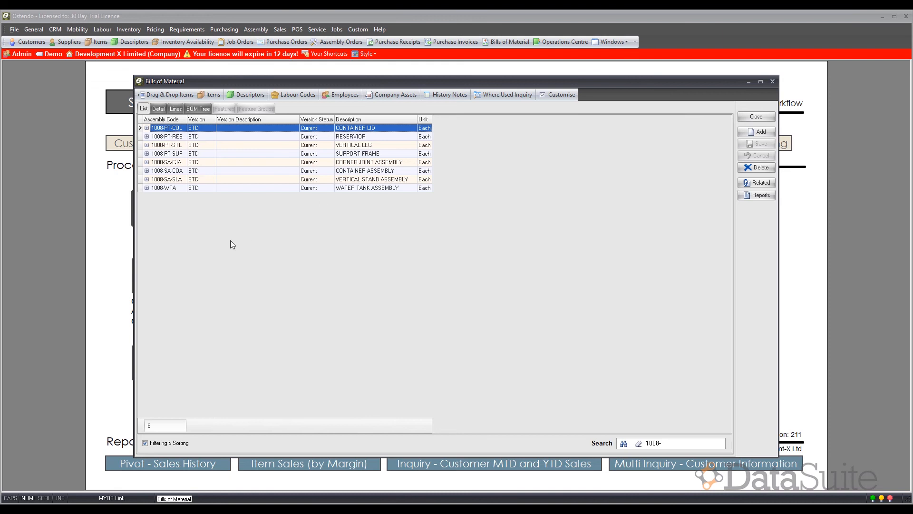
# Display the routing steps in the details of the 1008-WTA water tank assembly
pyautogui.click(172, 188)
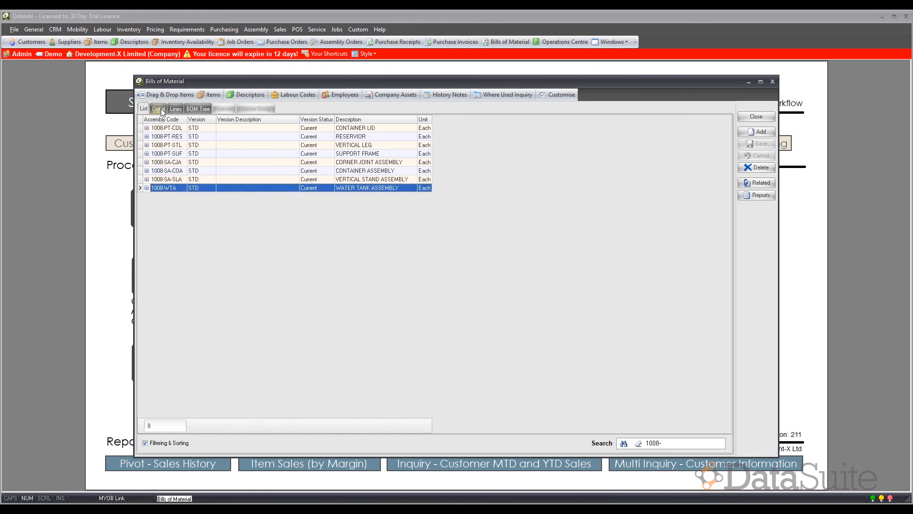
pyautogui.click(161, 108)
pyautogui.click(204, 245)
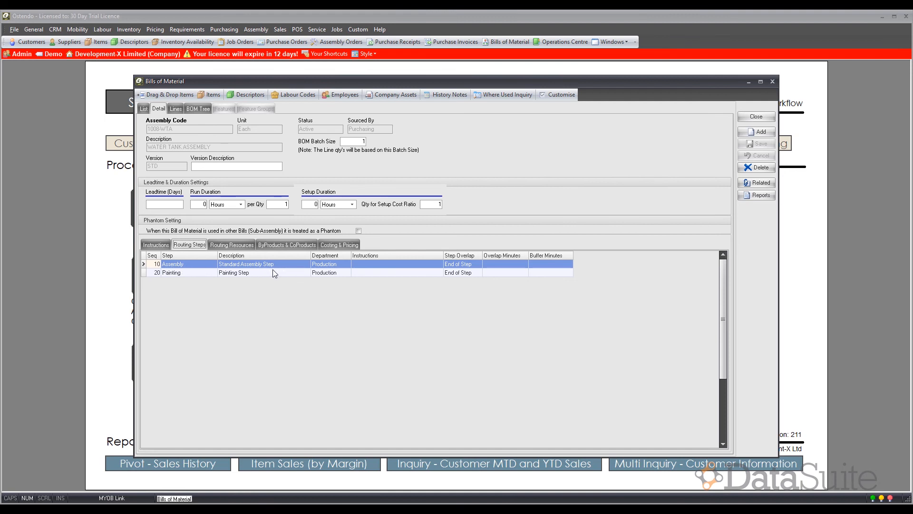
# Examine the bill of material lines of 1008-WTA, including the vertical stand, painting labour and container assembly lines and their revisions
pyautogui.click(176, 110)
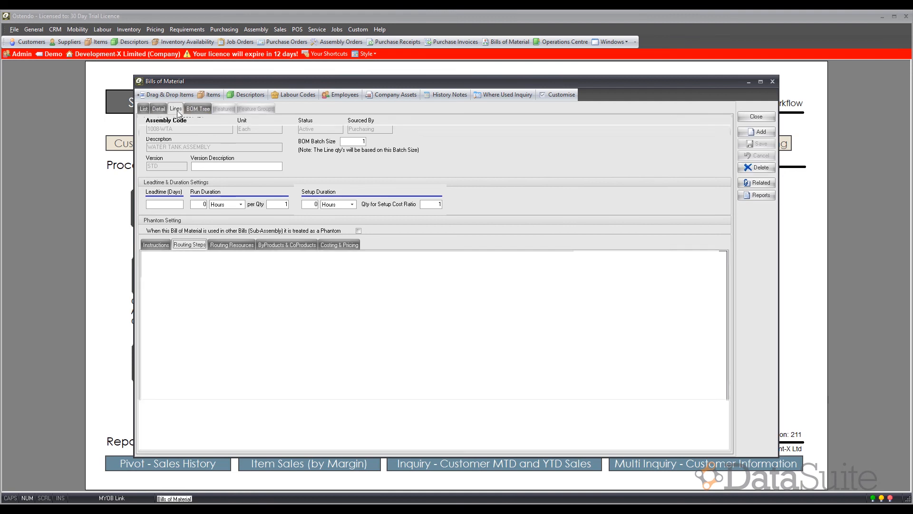
pyautogui.click(443, 160)
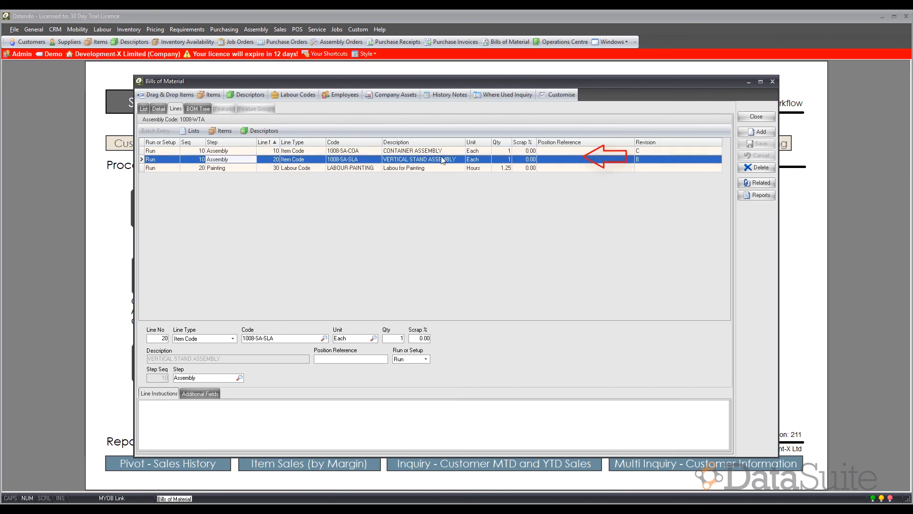
pyautogui.click(297, 169)
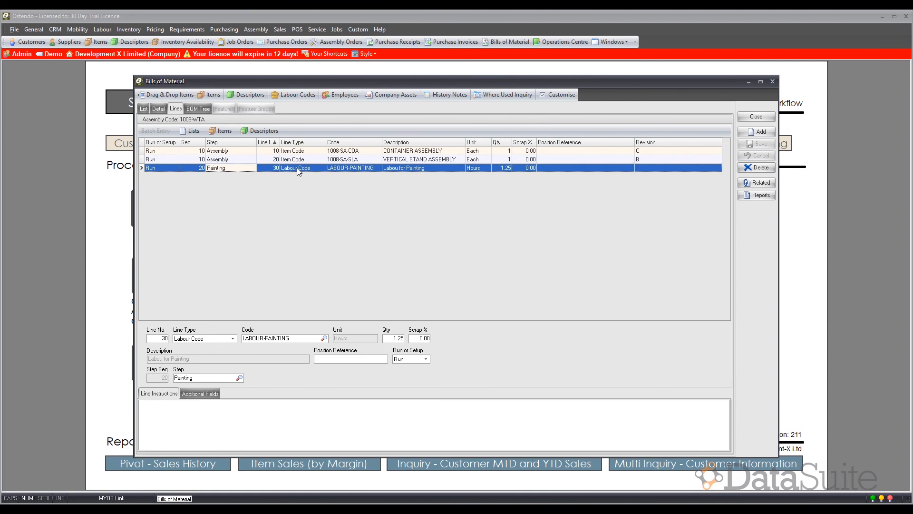
pyautogui.click(234, 151)
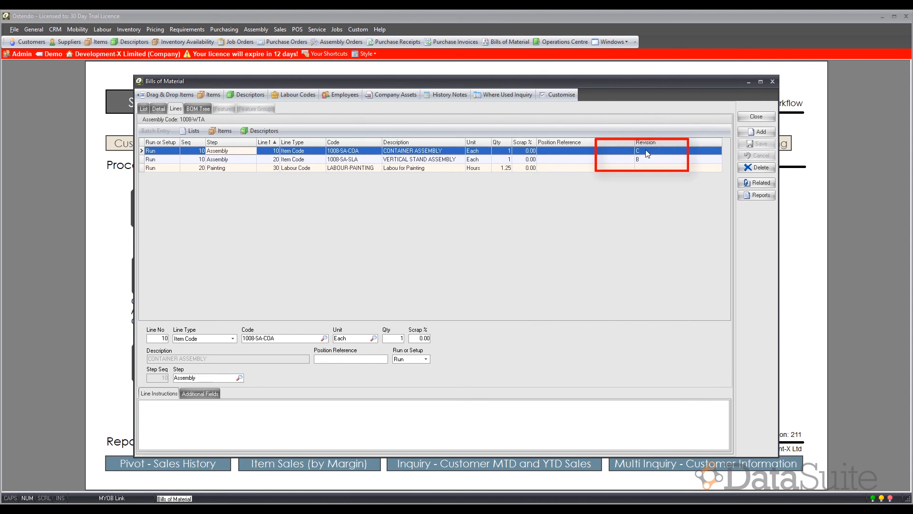
# Expand the 1008-WTA BOM tree through the container and vertical stand assemblies, and examine their raw materials and the laser cutting, welding and painting labour
pyautogui.click(198, 108)
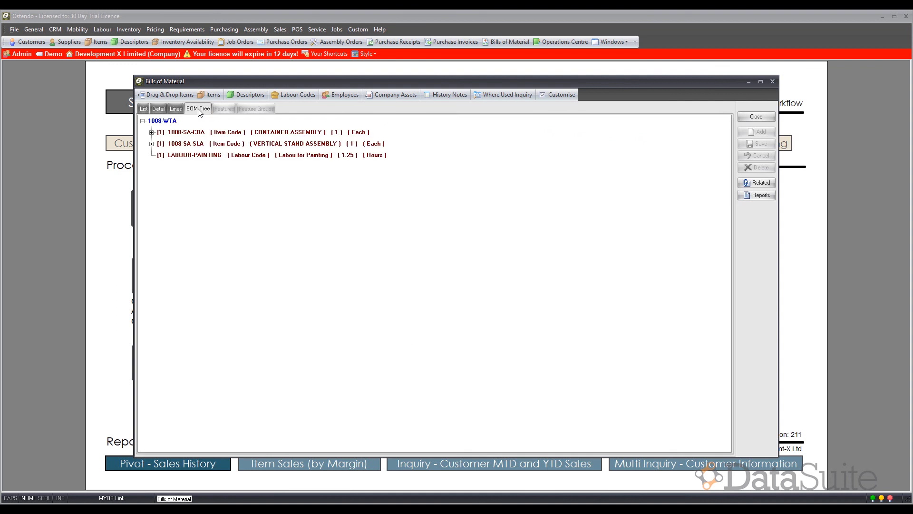
pyautogui.click(151, 133)
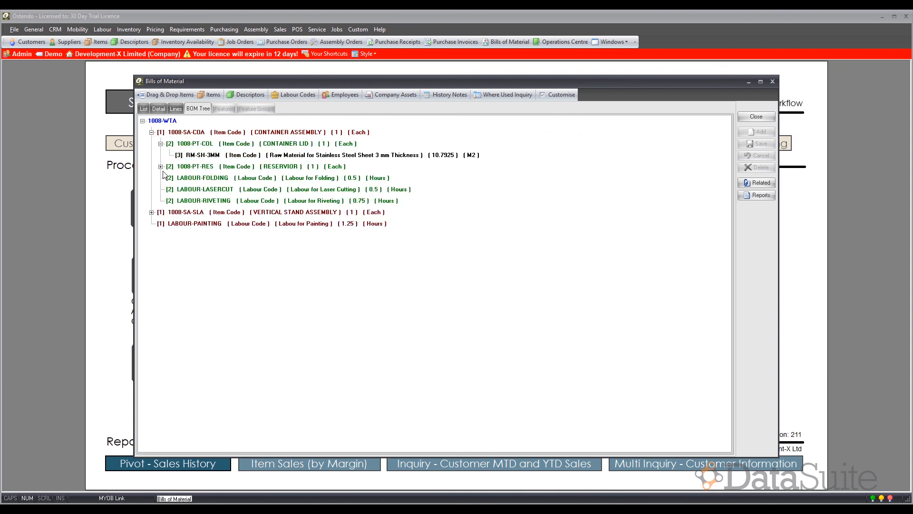
pyautogui.click(160, 167)
pyautogui.click(168, 201)
pyautogui.click(152, 224)
pyautogui.click(161, 258)
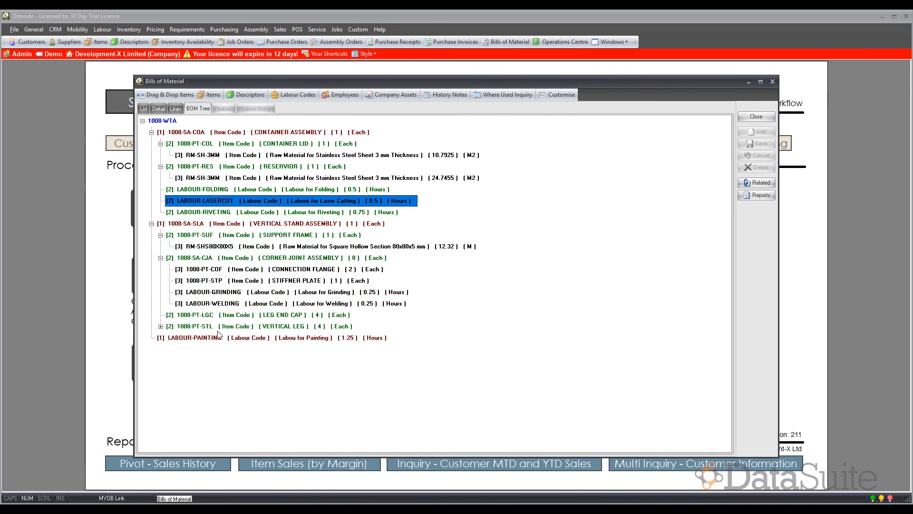
pyautogui.click(214, 303)
pyautogui.click(161, 326)
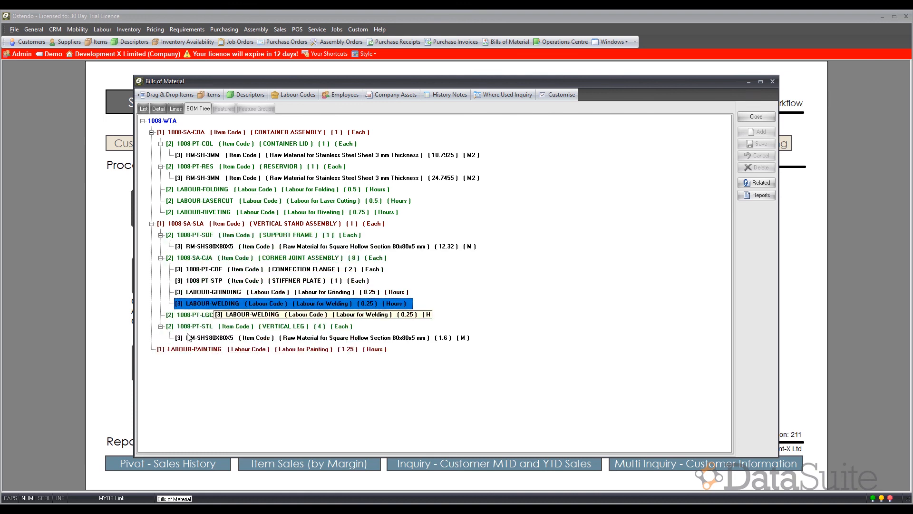
pyautogui.click(245, 339)
pyautogui.click(239, 351)
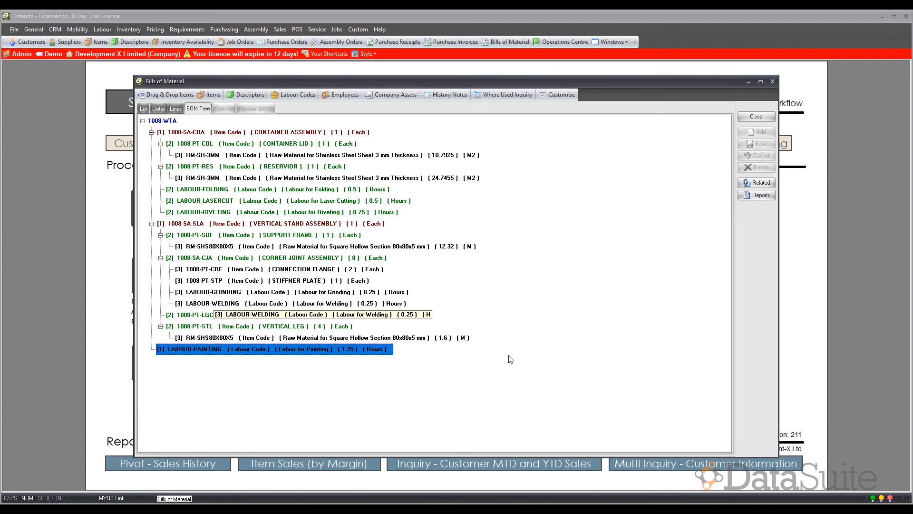